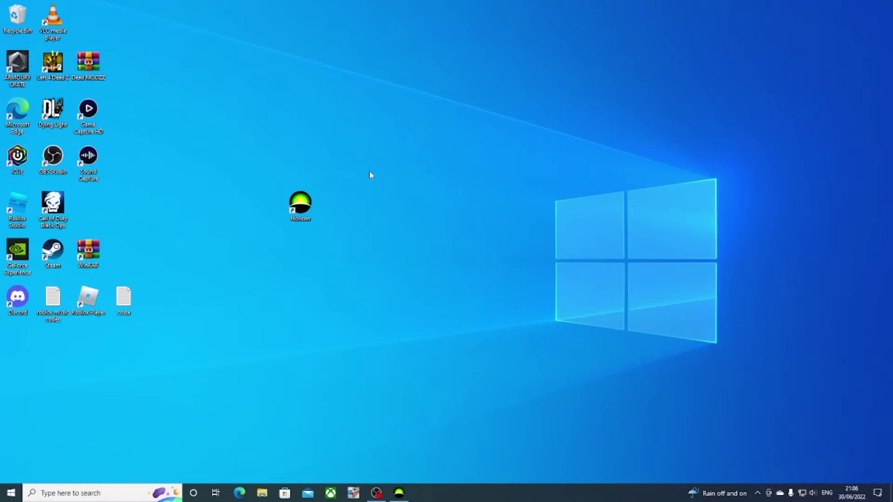
{"action": "mouse_move", "coordinate": [300, 202]}
{"action": "left_mouse_down"}
{"action": "mouse_move", "coordinate": [279, 207]}
{"action": "mouse_move", "coordinate": [338, 186]}
{"action": "mouse_move", "coordinate": [342, 197]}
{"action": "mouse_move", "coordinate": [309, 198]}
{"action": "left_mouse_up"}
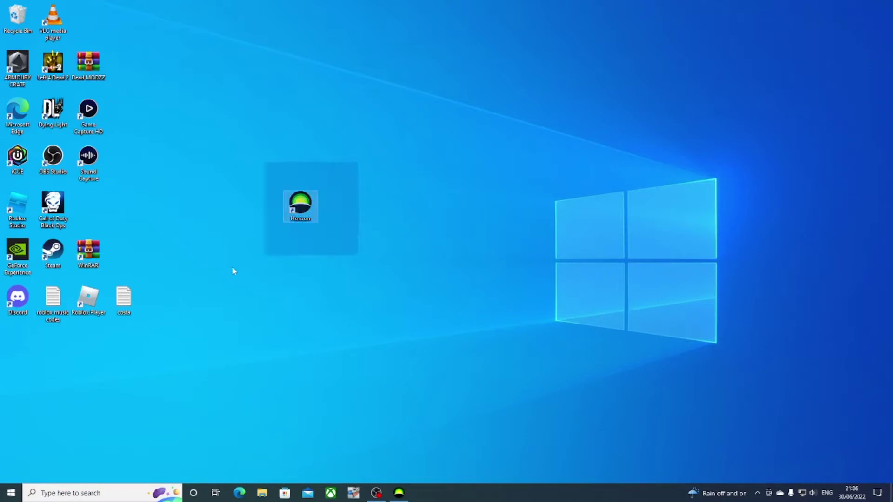
{"action": "left_click", "coordinate": [294, 230]}
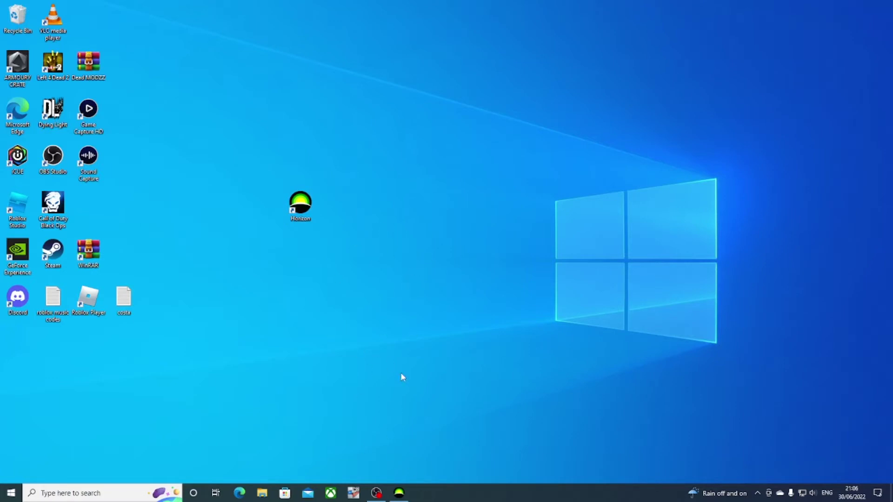
- Switch to Horizon and close the USB Drive (G:) file window
{"action": "left_click", "coordinate": [406, 496]}
{"action": "left_click_drag", "start_coordinate": [503, 84], "coordinate": [539, 77]}
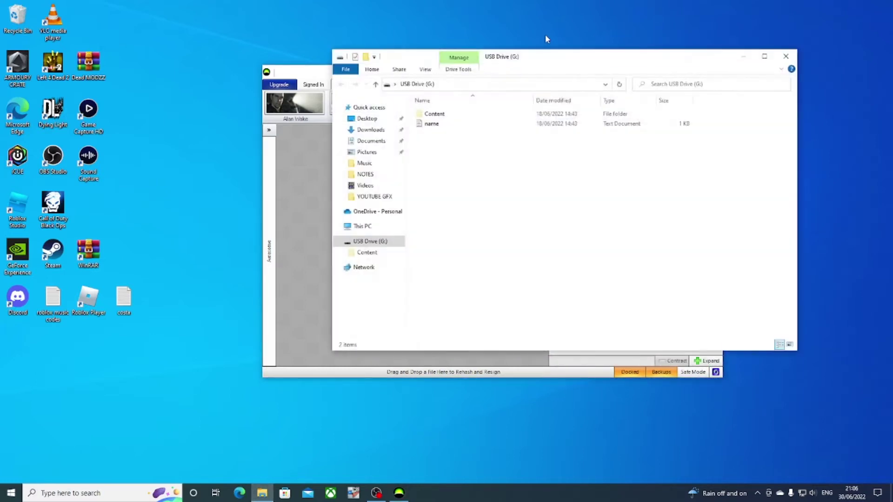
{"action": "left_click", "coordinate": [784, 57]}
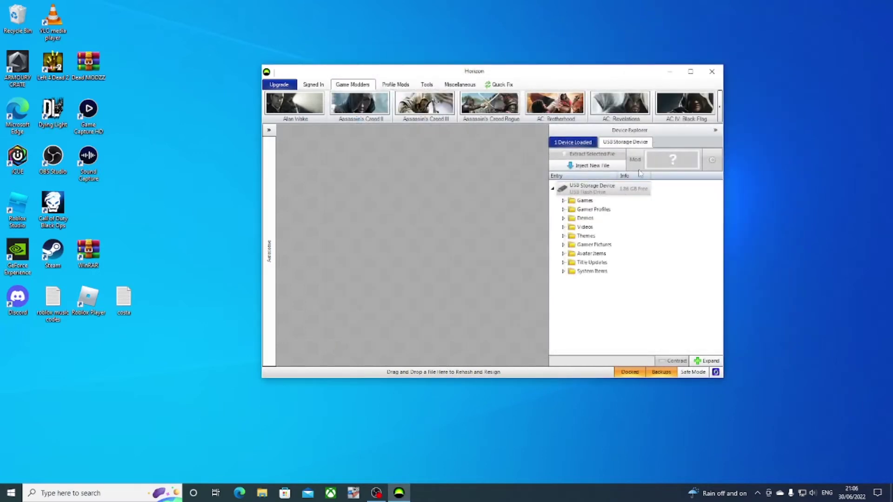
{"action": "left_click_drag", "start_coordinate": [563, 71], "coordinate": [575, 67]}
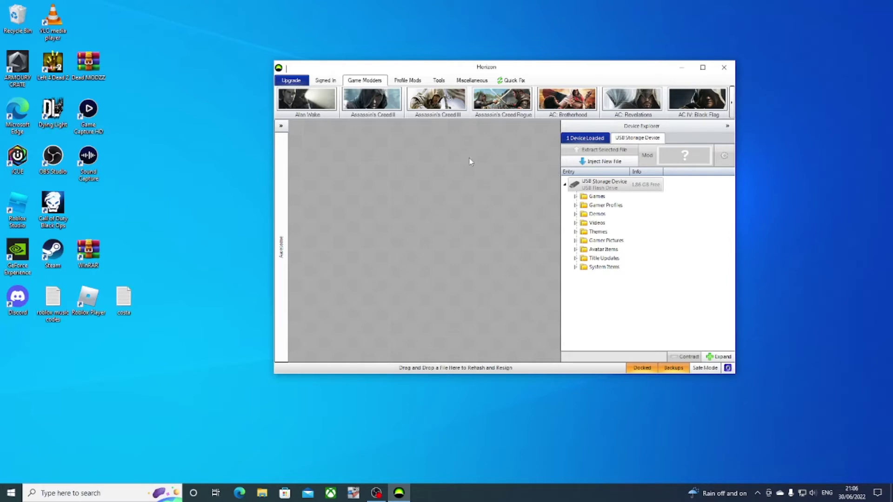
{"action": "left_click_drag", "start_coordinate": [471, 73], "coordinate": [502, 67]}
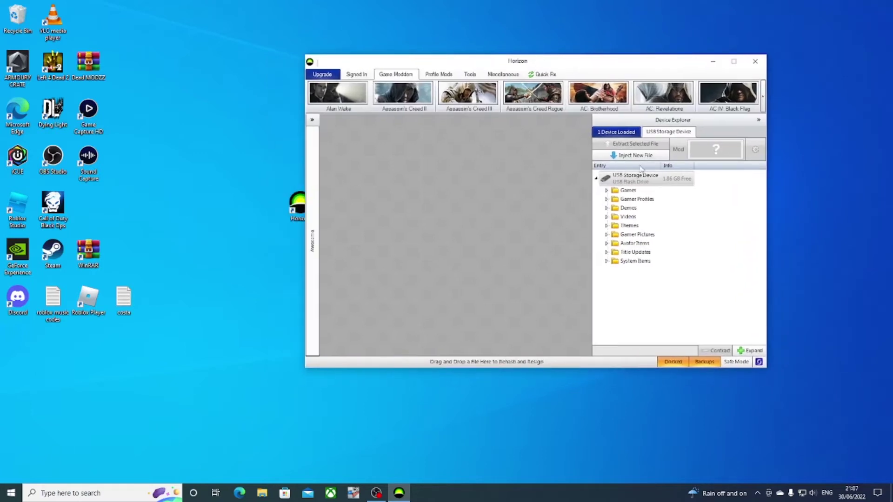
{"action": "left_click", "coordinate": [758, 121]}
{"action": "left_click", "coordinate": [758, 120]}
{"action": "left_click_drag", "start_coordinate": [470, 65], "coordinate": [416, 60]}
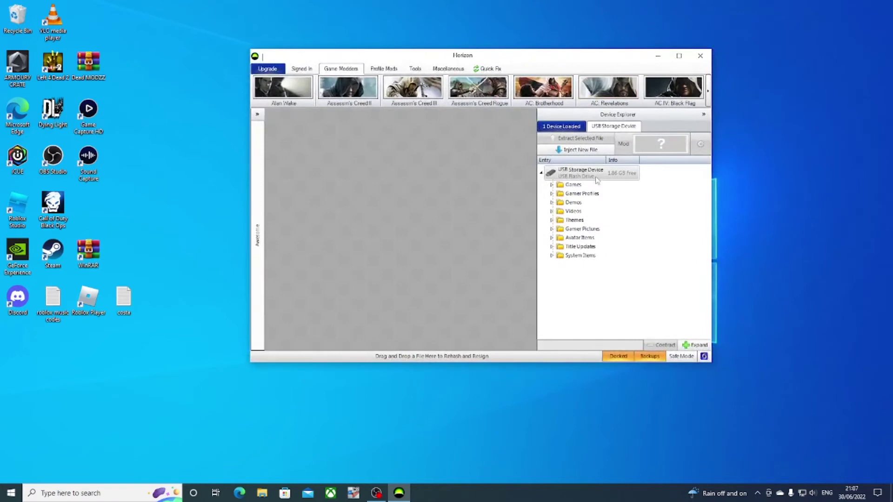
- Open the gamer profile stored on the USB device and load it in the Castle Crashers modder
{"action": "double_click", "coordinate": [579, 194]}
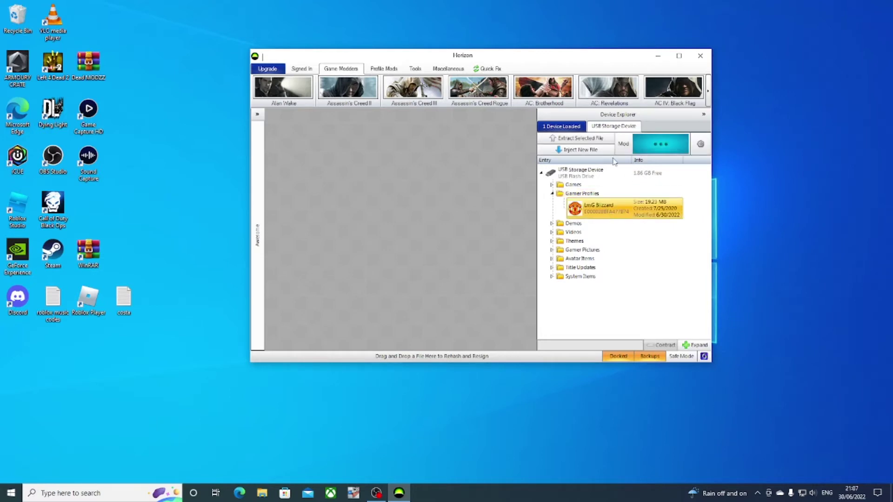
{"action": "double_click", "coordinate": [607, 210]}
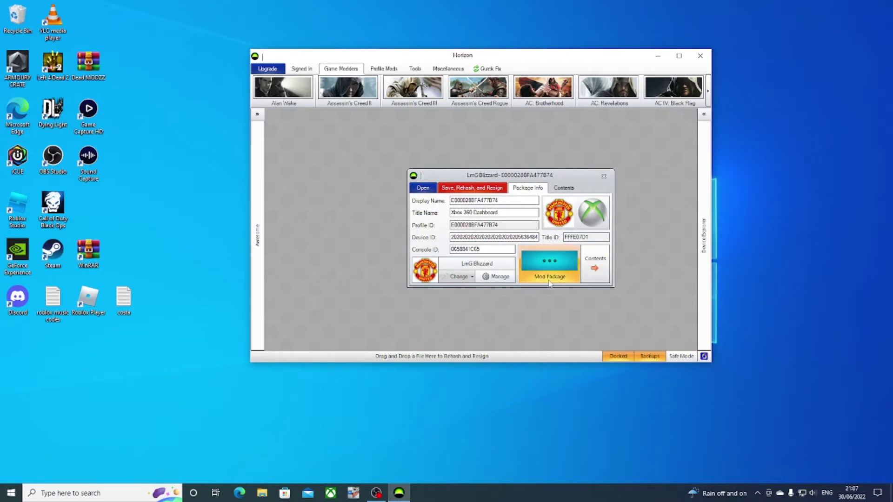
{"action": "left_click", "coordinate": [549, 264]}
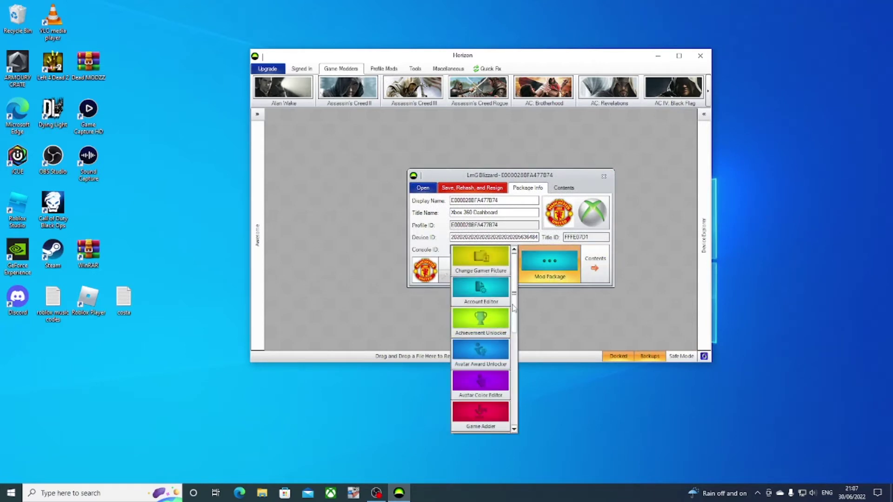
{"action": "left_click_drag", "start_coordinate": [514, 307], "coordinate": [527, 367]}
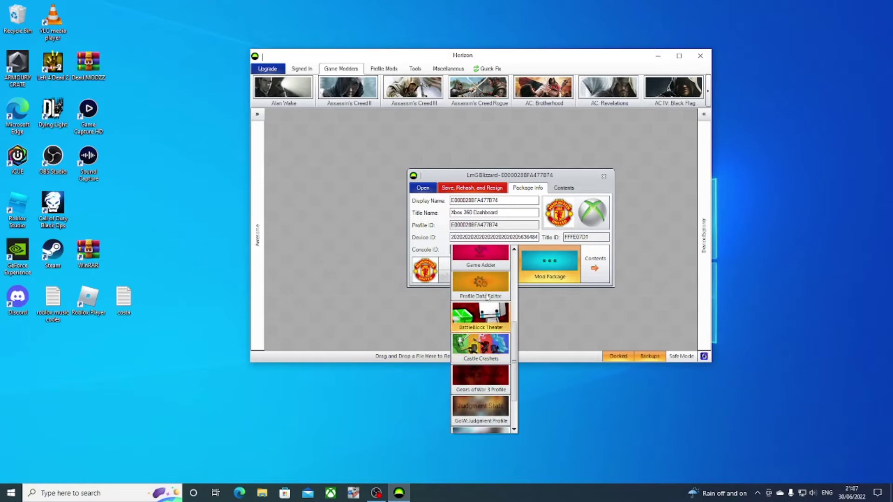
{"action": "left_click", "coordinate": [502, 355]}
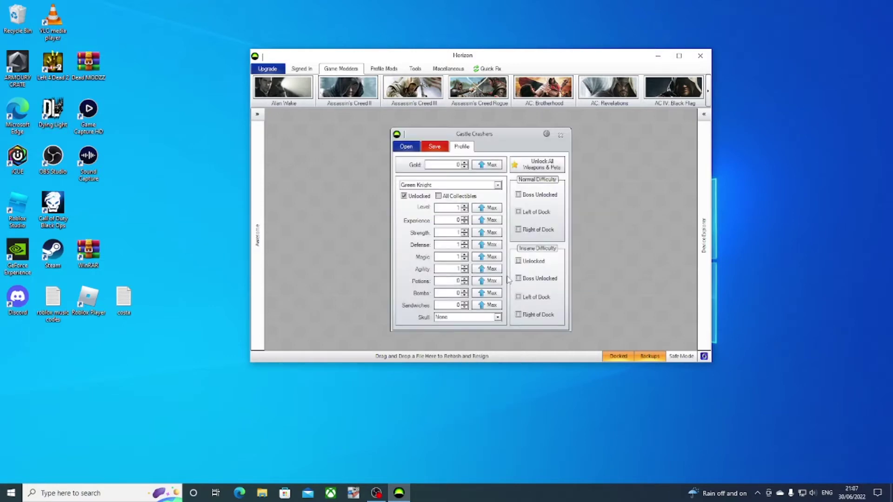
{"action": "mouse_move", "coordinate": [496, 137]}
{"action": "left_mouse_down"}
{"action": "mouse_move", "coordinate": [488, 174]}
{"action": "mouse_move", "coordinate": [504, 133]}
{"action": "left_mouse_up"}
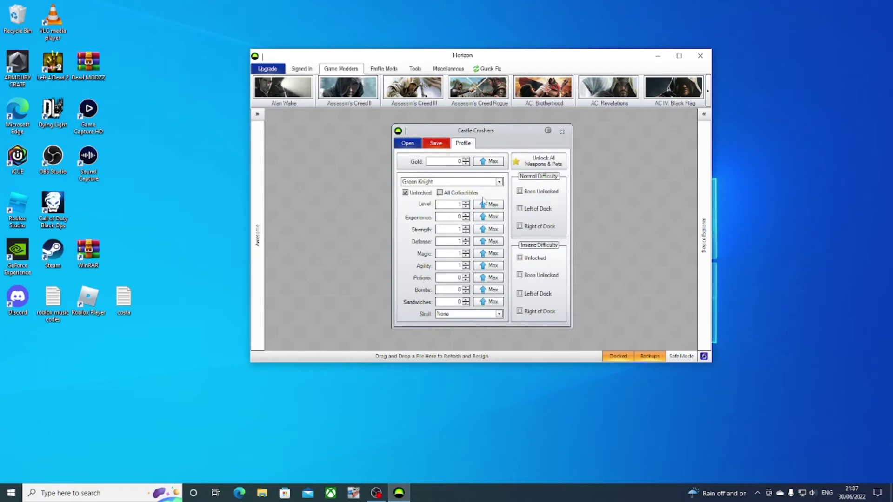
{"action": "left_click", "coordinate": [486, 163]}
{"action": "left_click", "coordinate": [498, 181]}
{"action": "scroll", "coordinate": [446, 228], "scroll_direction": "up", "scroll_amount": 1}
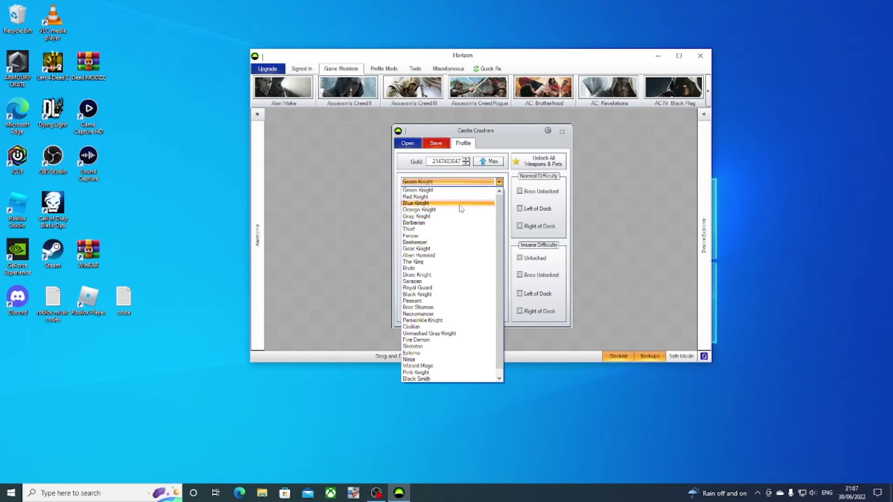
{"action": "left_click", "coordinate": [366, 183]}
- Raise the Green Knight's level to 99, experience to its maximum, and strength, defense, magic and agility to 25
{"action": "left_click", "coordinate": [489, 204]}
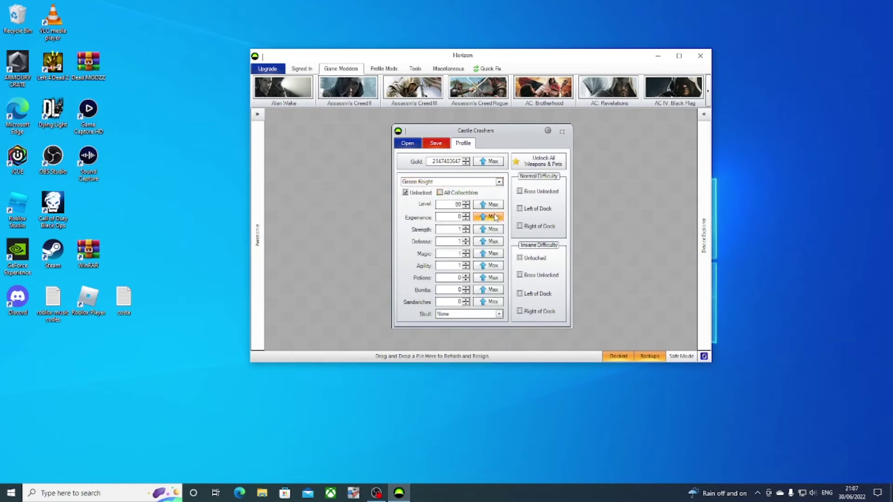
{"action": "left_click", "coordinate": [488, 216]}
{"action": "left_click", "coordinate": [489, 229]}
{"action": "left_click", "coordinate": [488, 241]}
{"action": "left_click", "coordinate": [491, 253]}
{"action": "left_click", "coordinate": [489, 265]}
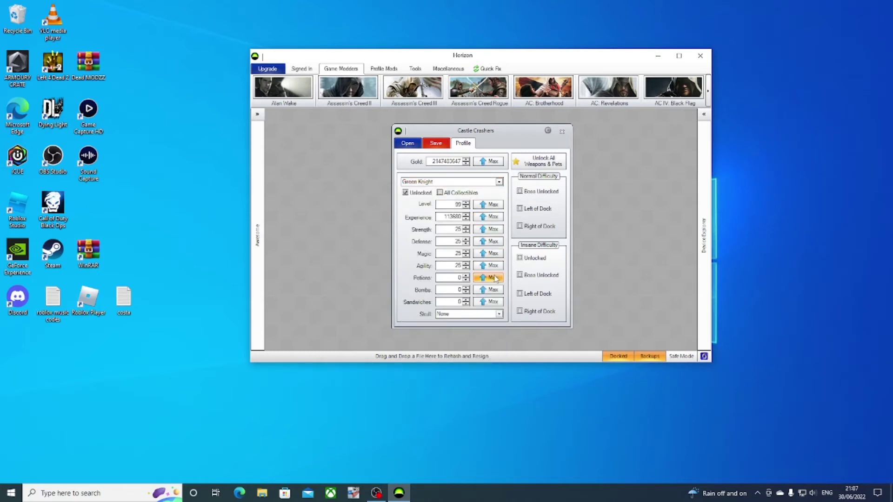
- Set the Green Knight's potions, bombs and sandwiches to 255 and give him the Gold Skull
{"action": "left_click", "coordinate": [489, 278]}
{"action": "left_click", "coordinate": [489, 289]}
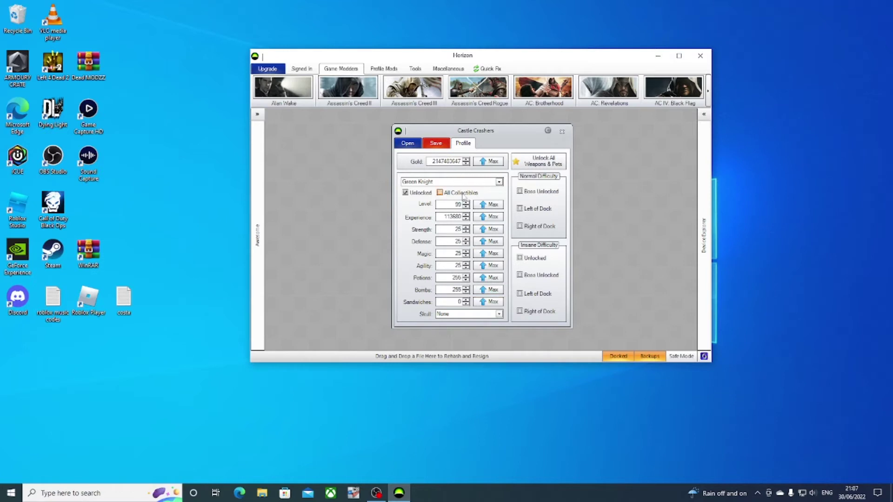
{"action": "left_click", "coordinate": [488, 301]}
{"action": "left_click", "coordinate": [499, 314]}
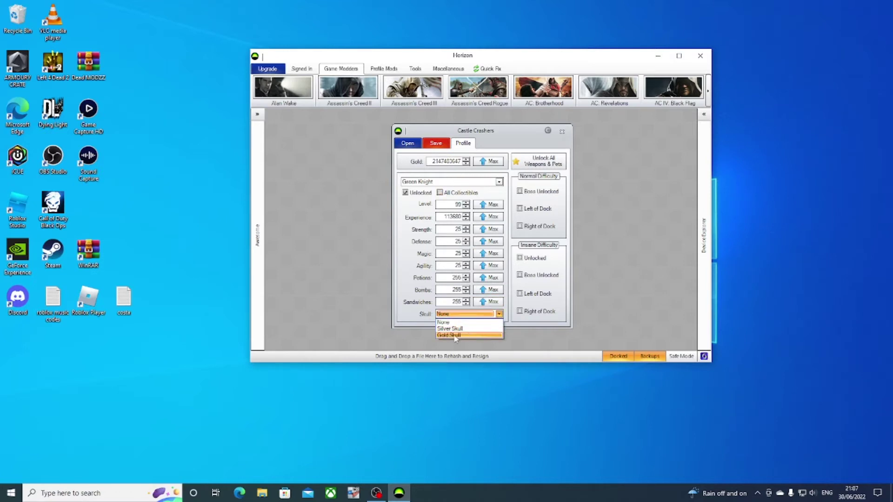
{"action": "left_click", "coordinate": [455, 336]}
- Enable Unlocked, Boss Unlocked and Right of Dock for the Green Knight's insane difficulty, and unlock all weapons, pets and collectibles
{"action": "left_click", "coordinate": [519, 311]}
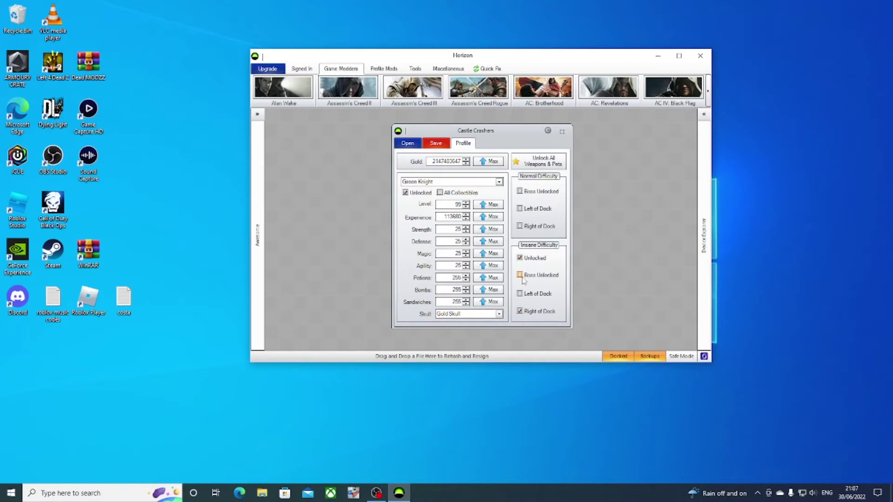
{"action": "left_click", "coordinate": [520, 276]}
{"action": "left_click_drag", "start_coordinate": [484, 136], "coordinate": [495, 142]}
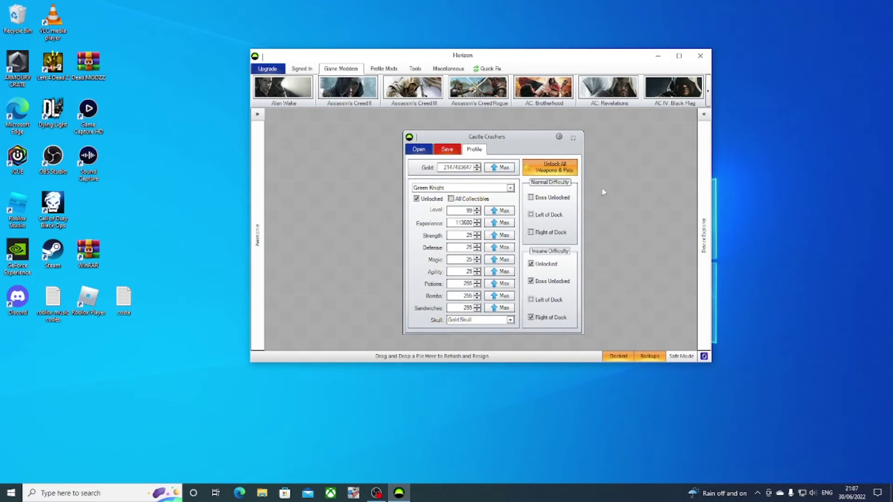
{"action": "left_click", "coordinate": [472, 200]}
{"action": "left_click_drag", "start_coordinate": [489, 155], "coordinate": [468, 158]}
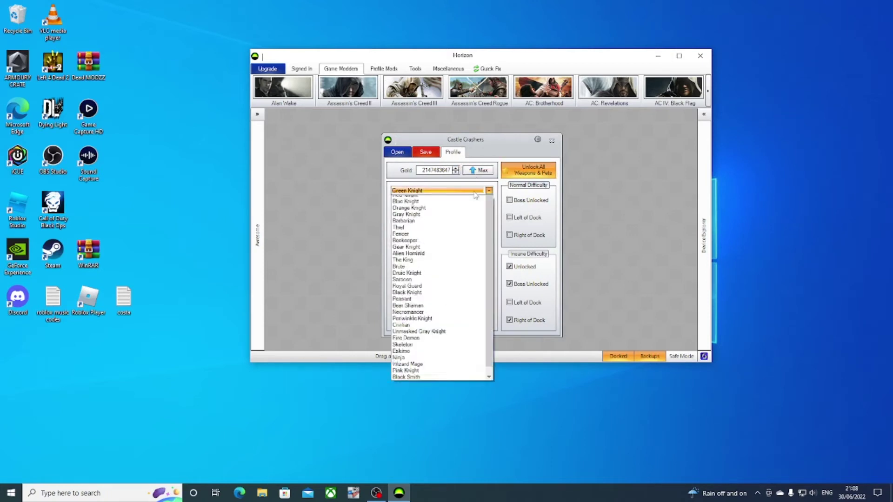
- Select the Red Knight and raise level to 99, experience to its maximum, and strength, defense, magic and agility to 25
{"action": "left_click", "coordinate": [477, 191]}
{"action": "left_click", "coordinate": [417, 206]}
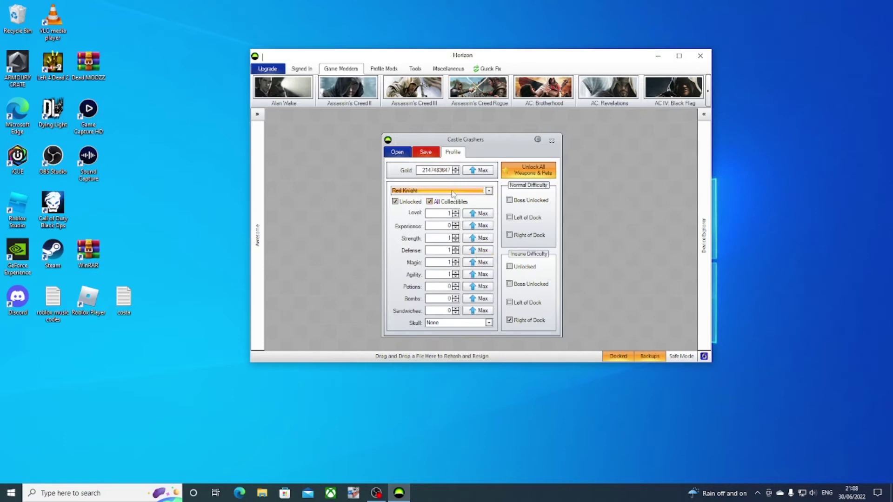
{"action": "left_click", "coordinate": [452, 191]}
{"action": "left_click", "coordinate": [437, 206]}
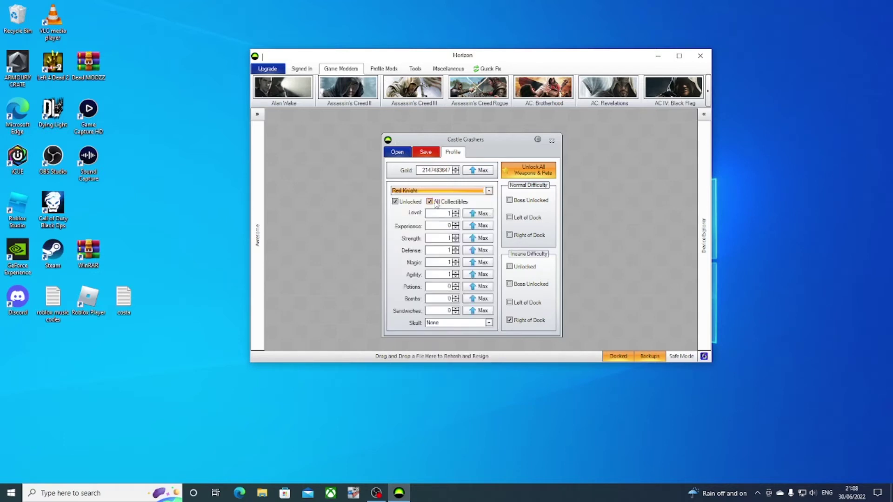
{"action": "left_click", "coordinate": [473, 214]}
{"action": "left_click", "coordinate": [479, 238]}
{"action": "left_click", "coordinate": [479, 226]}
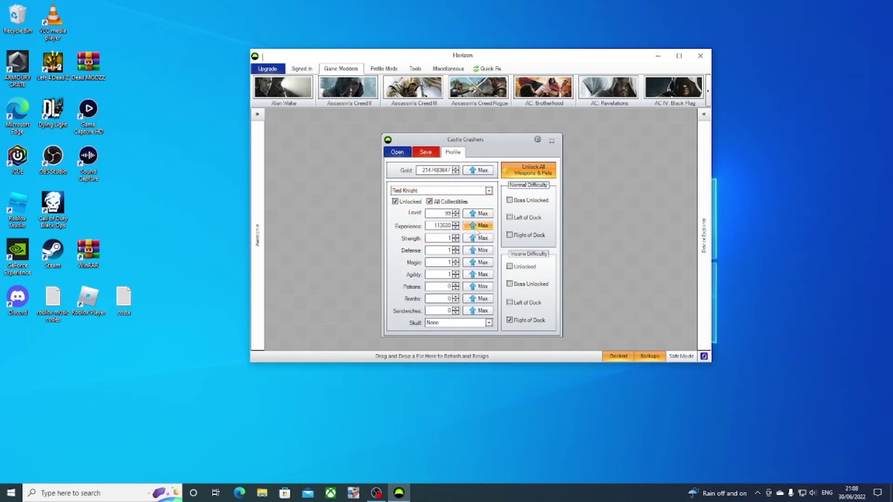
{"action": "left_click", "coordinate": [481, 251]}
{"action": "left_click", "coordinate": [479, 262]}
{"action": "left_click", "coordinate": [480, 274]}
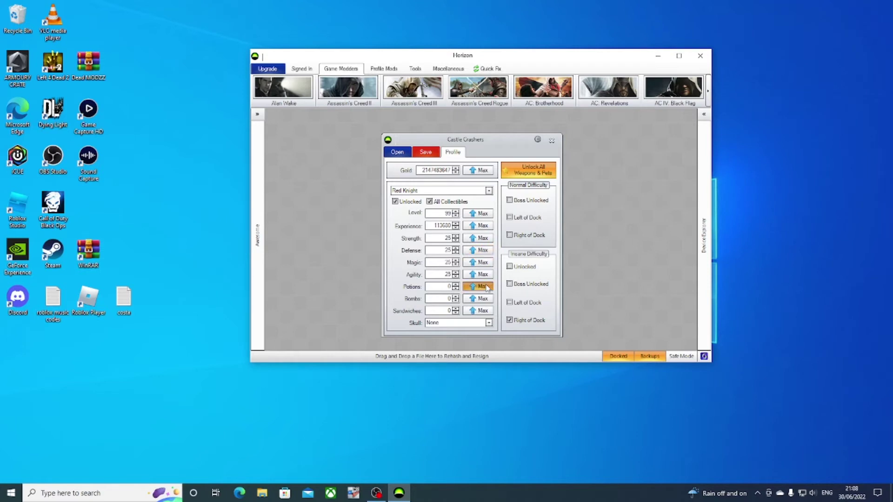
- Set the Red Knight's potions and bombs to 255 and give him the Gold Skull
{"action": "left_click", "coordinate": [481, 287]}
{"action": "left_click", "coordinate": [484, 298]}
{"action": "left_click", "coordinate": [475, 323]}
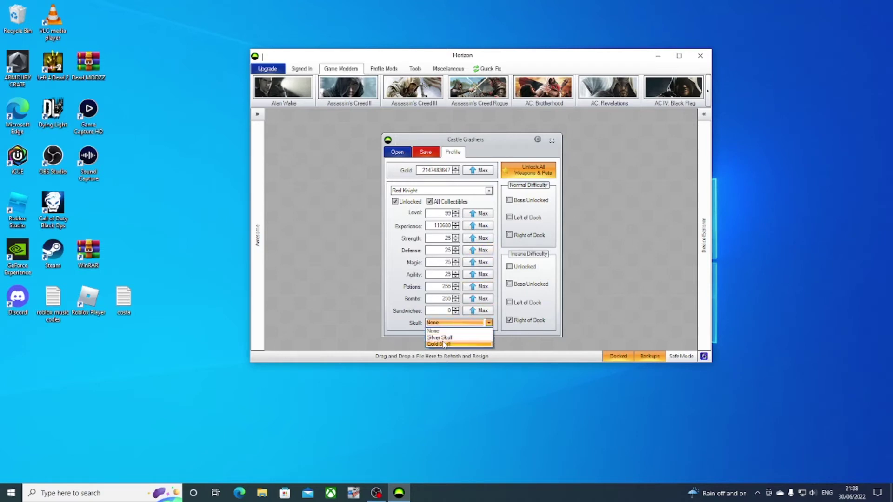
{"action": "left_click", "coordinate": [446, 347]}
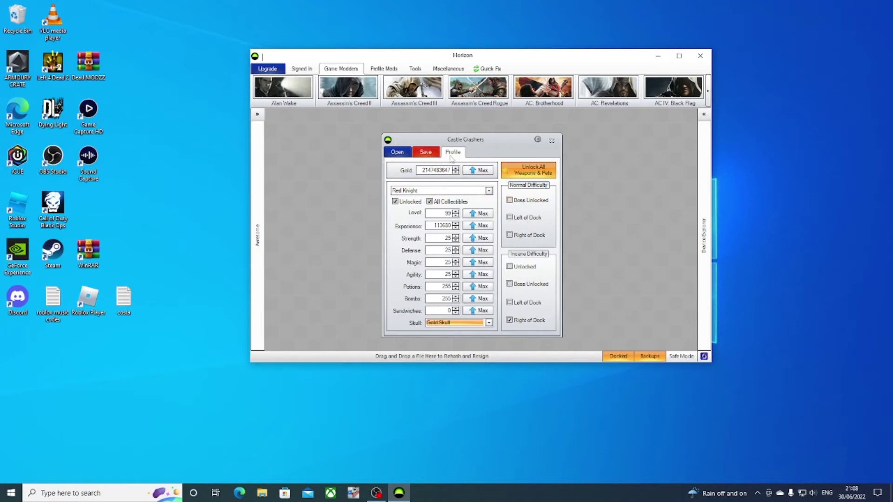
- Save the Castle Crashers changes to the device and dismiss the confirmation
{"action": "left_click_drag", "start_coordinate": [490, 144], "coordinate": [492, 141]}
{"action": "left_click", "coordinate": [426, 150]}
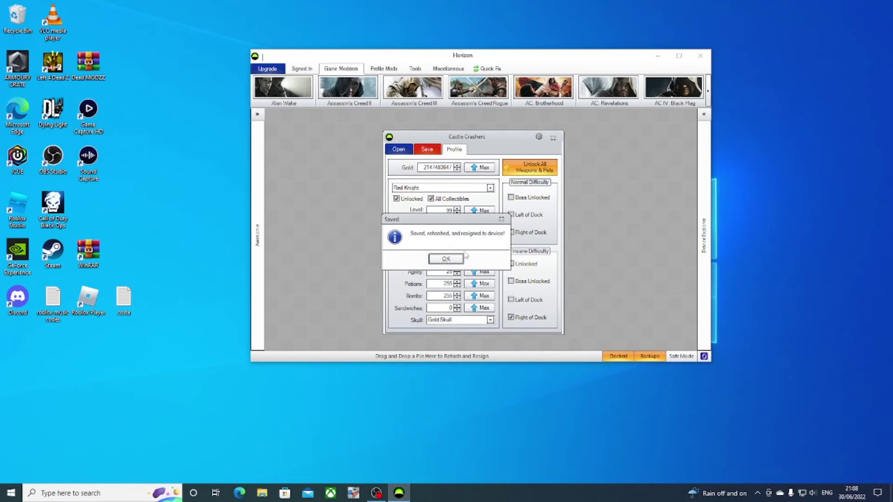
{"action": "left_click", "coordinate": [445, 259]}
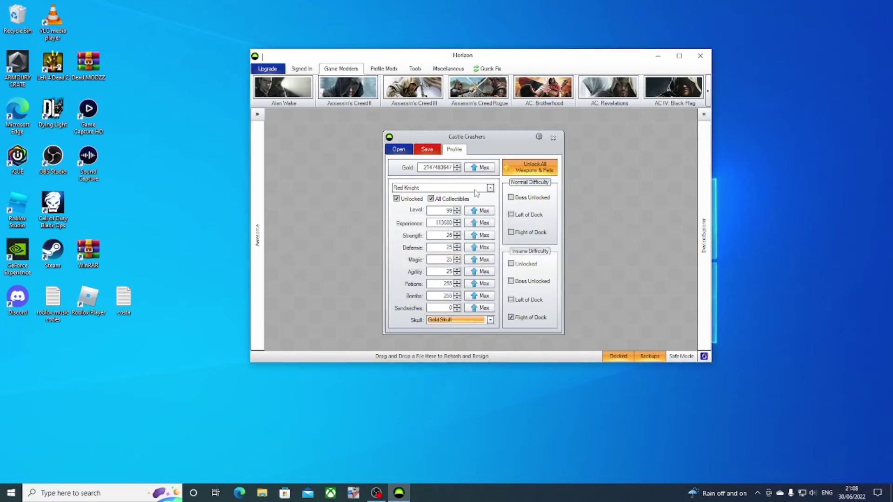
- Set the Red Knight's sandwiches to 255 and save the profile to the device again
{"action": "left_click", "coordinate": [482, 308]}
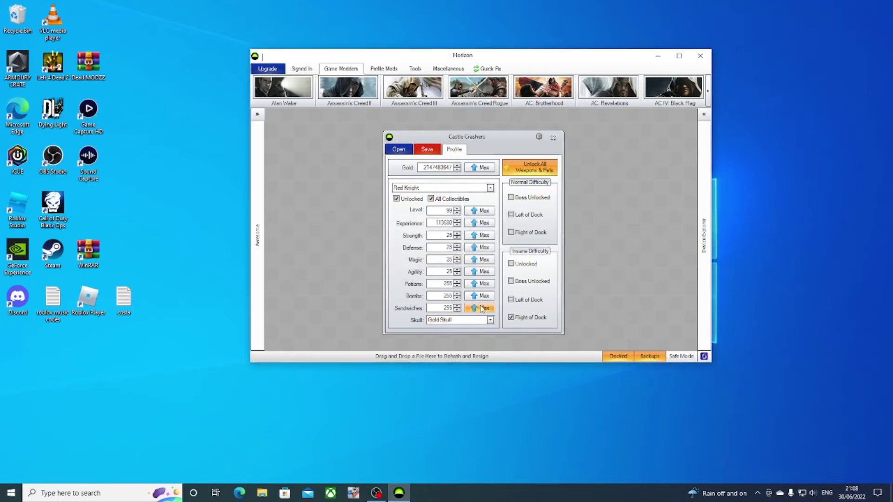
{"action": "left_click", "coordinate": [426, 151]}
{"action": "left_click", "coordinate": [446, 258]}
- Select the Royal Guard and raise level to 99, experience to its maximum, and strength, defense, magic and agility to 25
{"action": "left_click", "coordinate": [476, 188]}
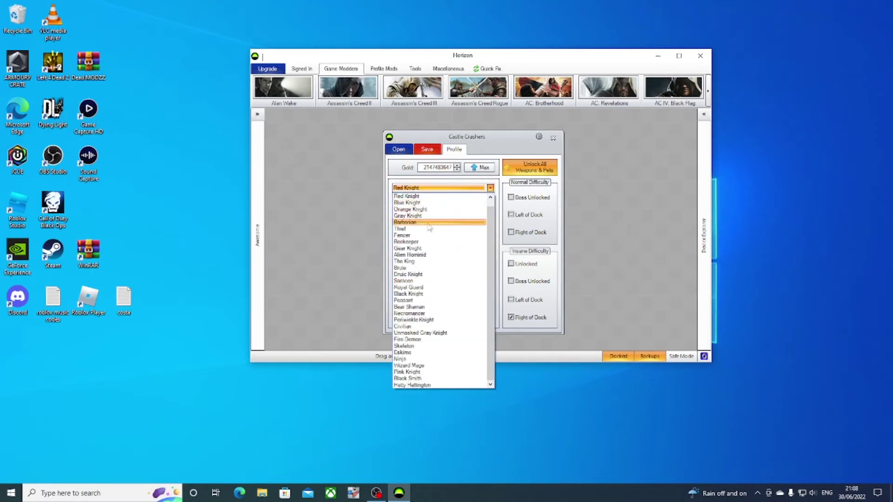
{"action": "left_click", "coordinate": [419, 288]}
{"action": "left_click", "coordinate": [479, 210]}
{"action": "left_click", "coordinate": [479, 222]}
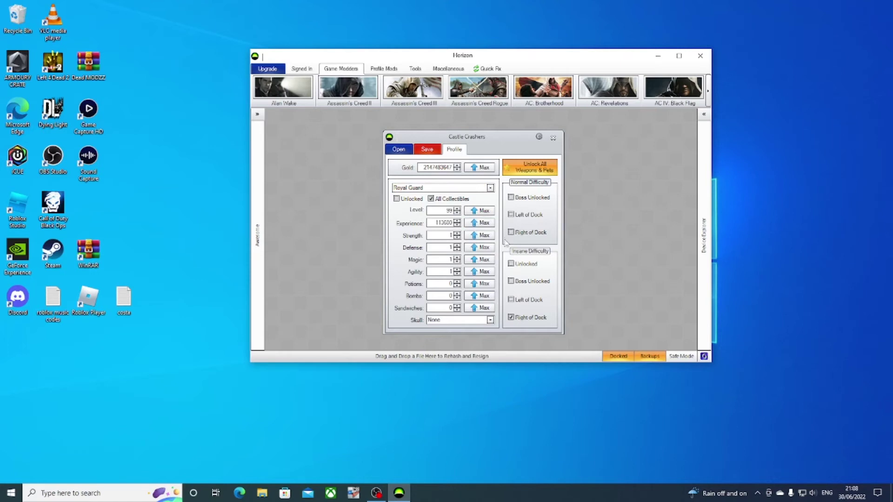
{"action": "left_click", "coordinate": [479, 235]}
{"action": "left_click", "coordinate": [483, 247]}
{"action": "left_click", "coordinate": [483, 259]}
{"action": "left_click", "coordinate": [483, 272]}
- Set the Royal Guard's potions, bombs and sandwiches to 255 and give him the Gold Skull
{"action": "left_click", "coordinate": [484, 284]}
{"action": "left_click", "coordinate": [484, 296]}
{"action": "left_click", "coordinate": [483, 308]}
{"action": "left_click", "coordinate": [490, 320]}
{"action": "left_click", "coordinate": [459, 342]}
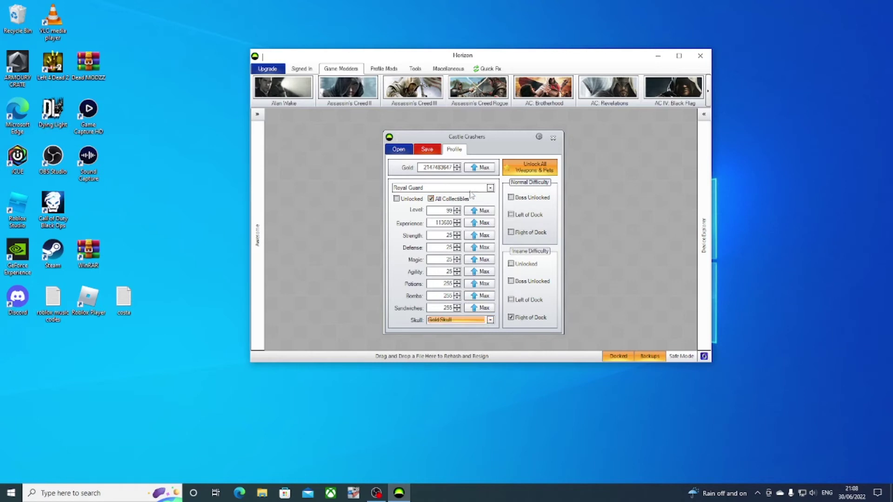
- Mark the Royal Guard as unlocked and save the profile to the device
{"action": "left_click", "coordinate": [396, 199]}
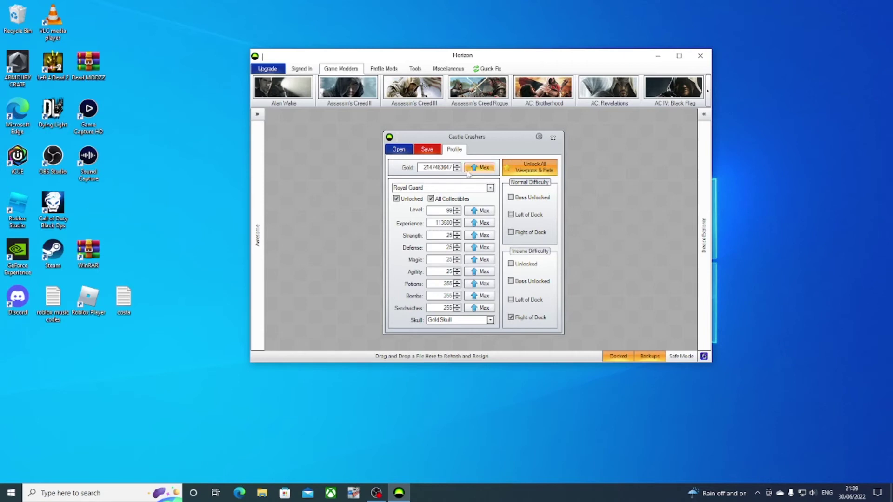
{"action": "left_click", "coordinate": [425, 149]}
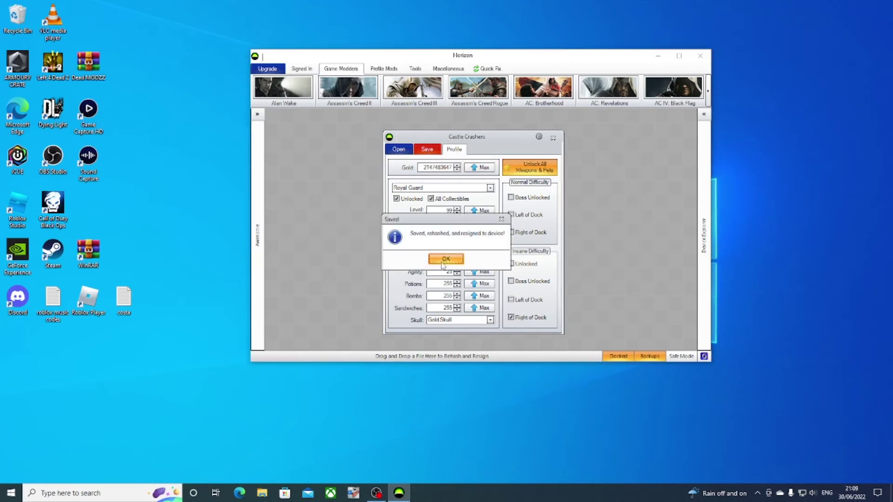
- Save the modded Castle Crashers profile to the device once more and close its save editor
{"action": "left_click", "coordinate": [442, 260]}
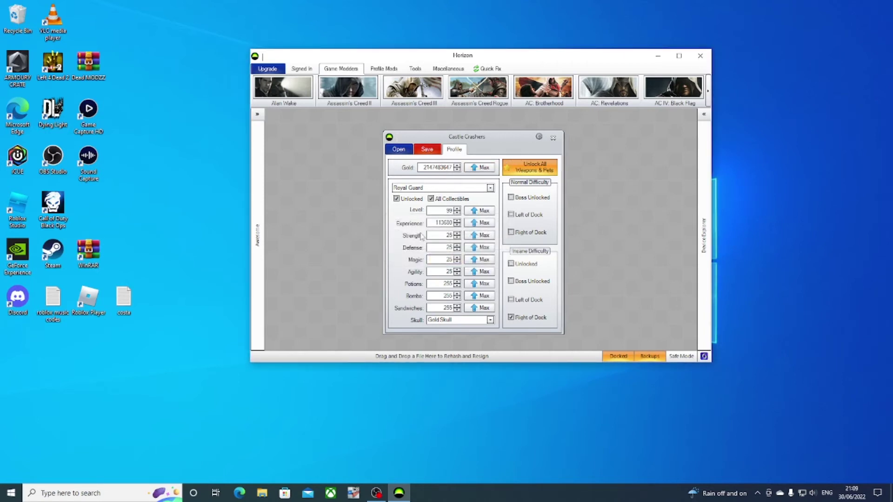
{"action": "left_click", "coordinate": [427, 150]}
{"action": "left_click", "coordinate": [445, 259]}
{"action": "left_click", "coordinate": [553, 137]}
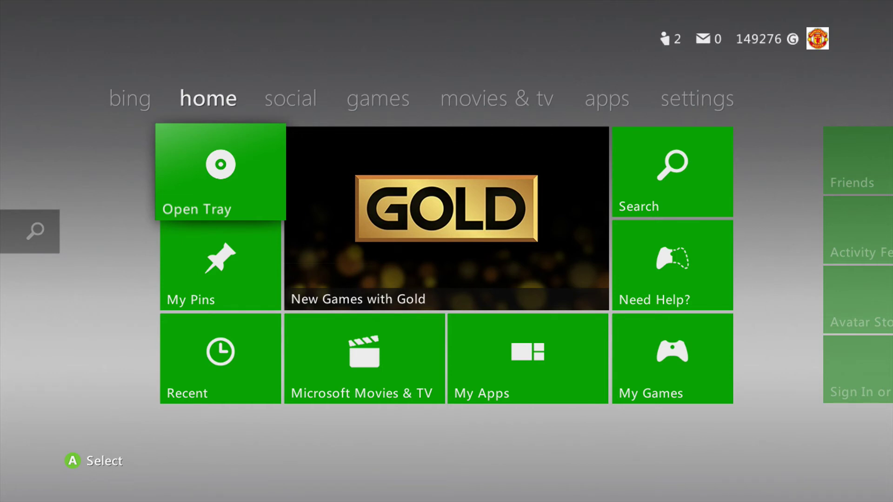
- On the Xbox 360 console, launch Castle Crashers from the recent titles and go to its main menu
{"action": "key", "text": "Down"}
{"action": "key", "text": "Down"}
{"action": "key", "text": "Return"}
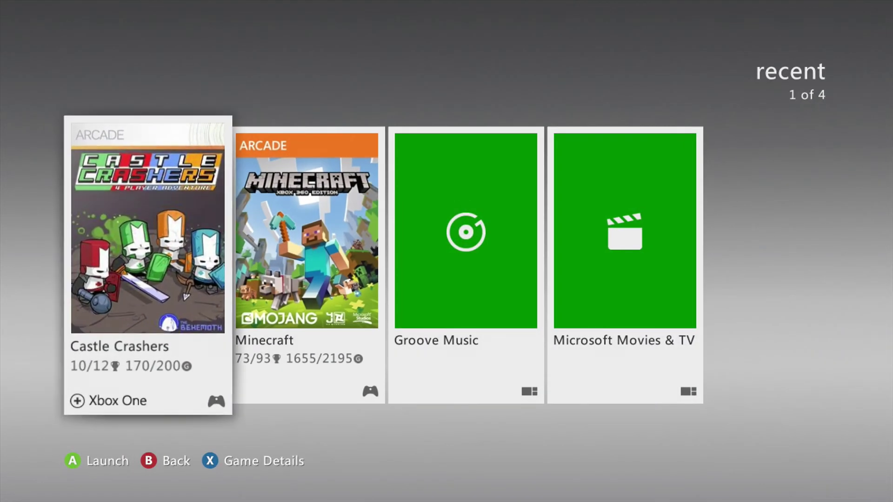
{"action": "key", "text": "Return"}
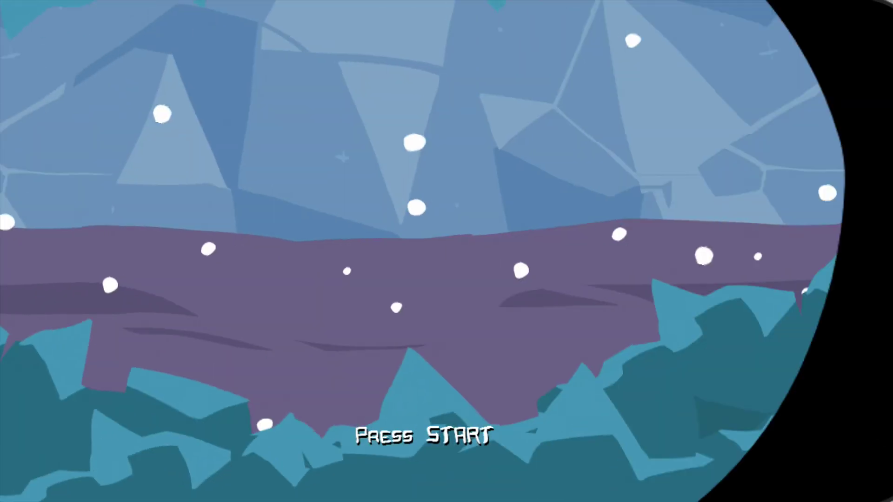
{"action": "key", "text": "Return"}
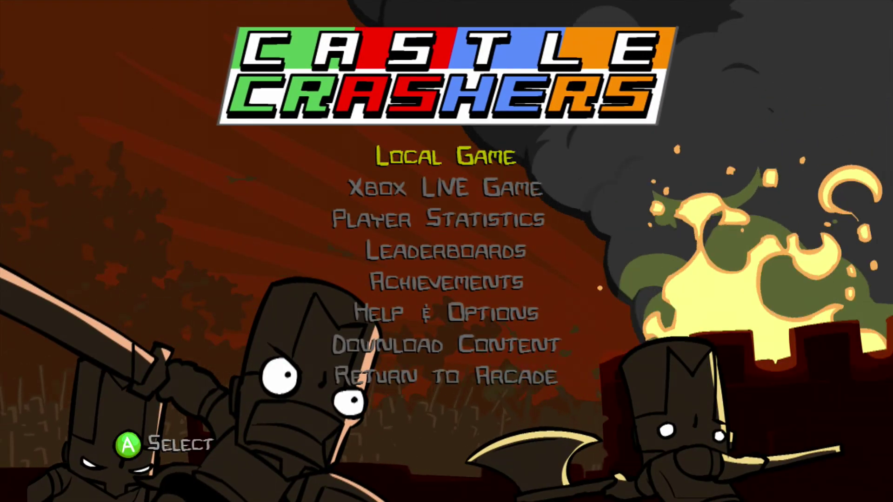
- Examine the player statistics of the modded characters for level, experience, gold and attributes, and return to the main menu
{"action": "key", "text": "Down"}
{"action": "key", "text": "Down"}
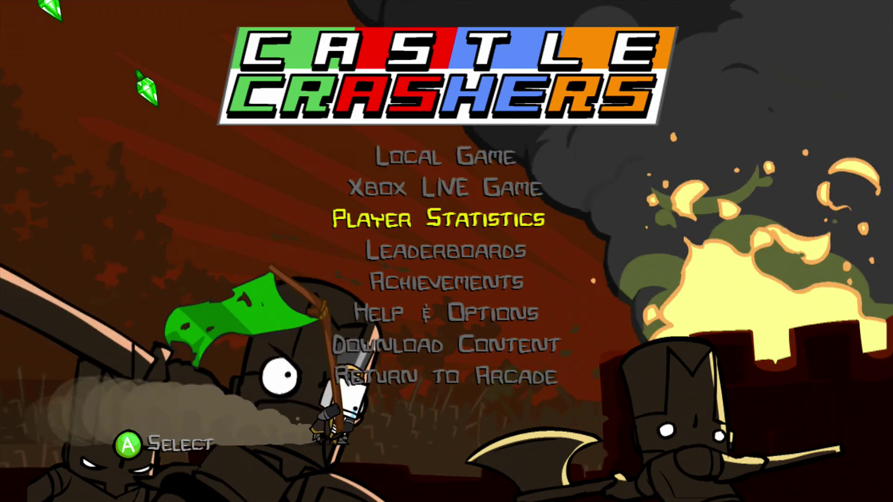
{"action": "key", "text": "Return"}
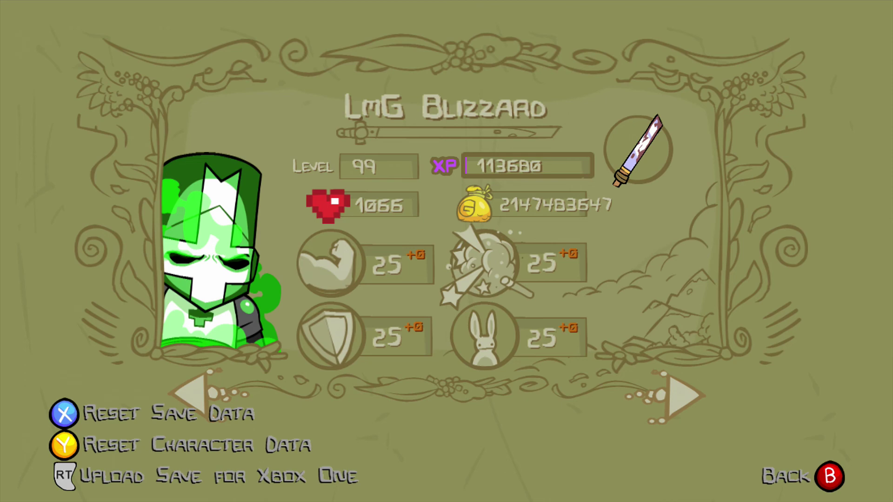
{"action": "key", "text": "Left"}
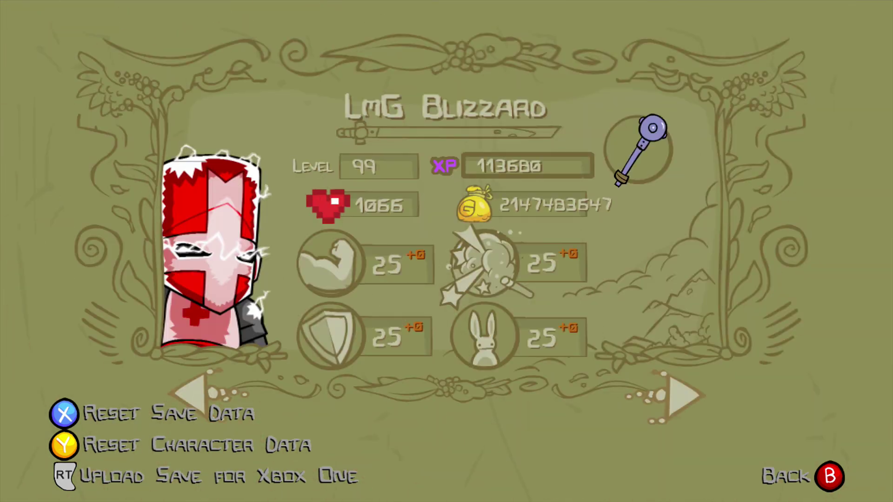
{"action": "key", "text": "Left"}
{"action": "key", "text": "Left"}
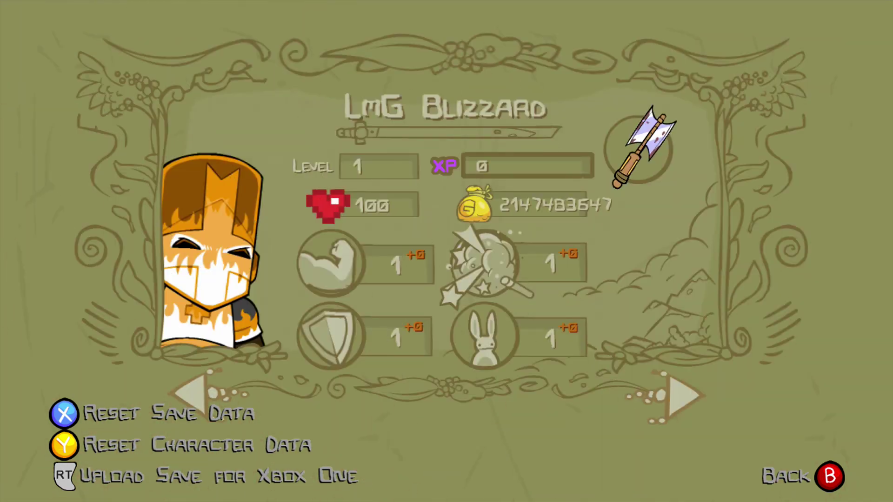
{"action": "key", "text": "Left"}
{"action": "key", "text": "Left"}
{"action": "key", "text": "Left"}
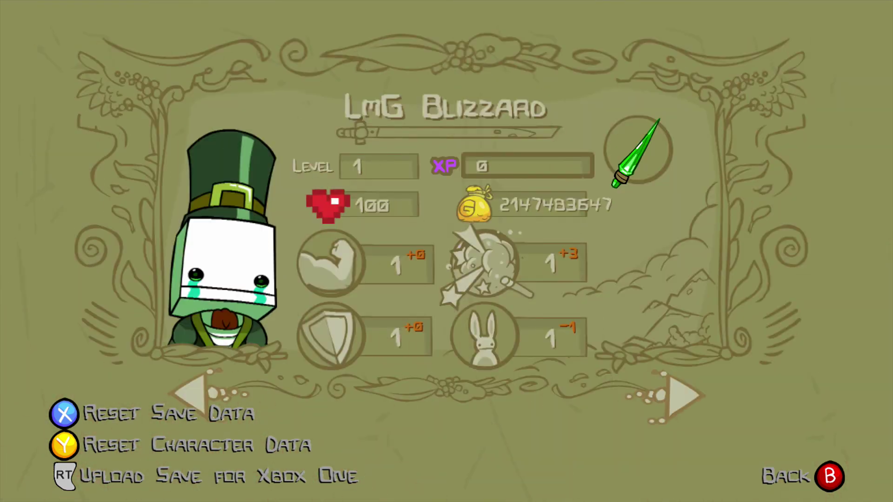
{"action": "key", "text": "Left"}
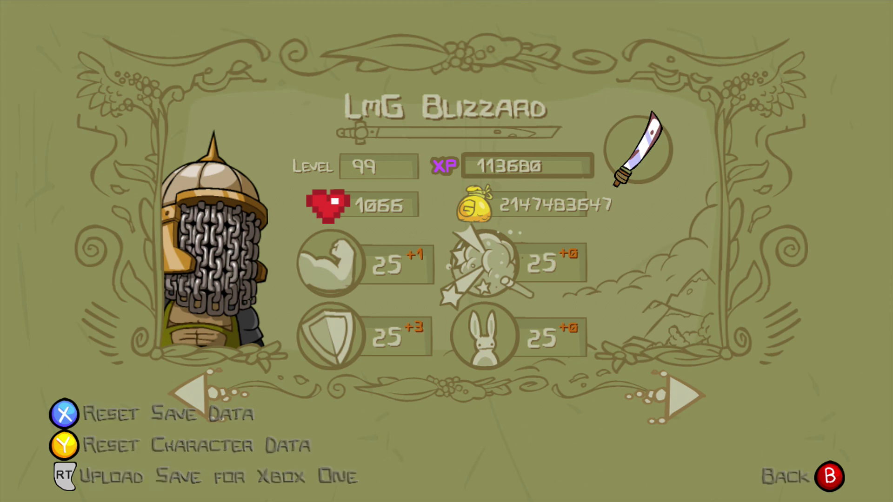
{"action": "key", "text": "Escape"}
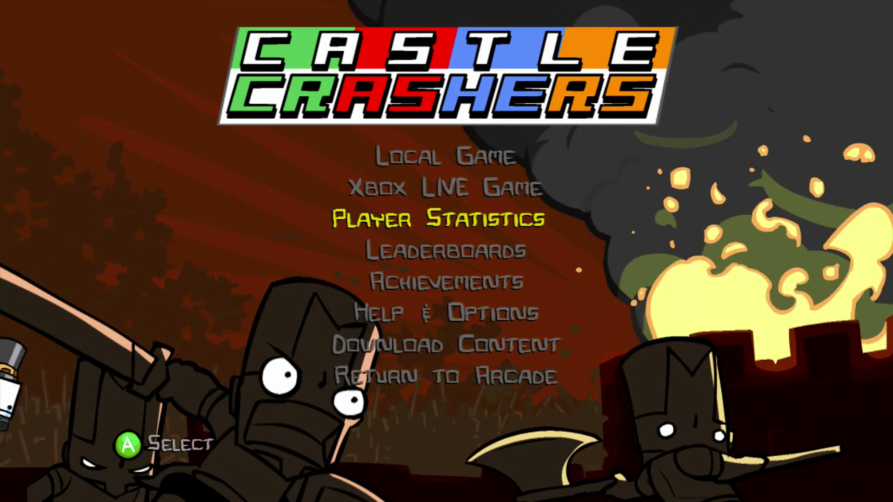